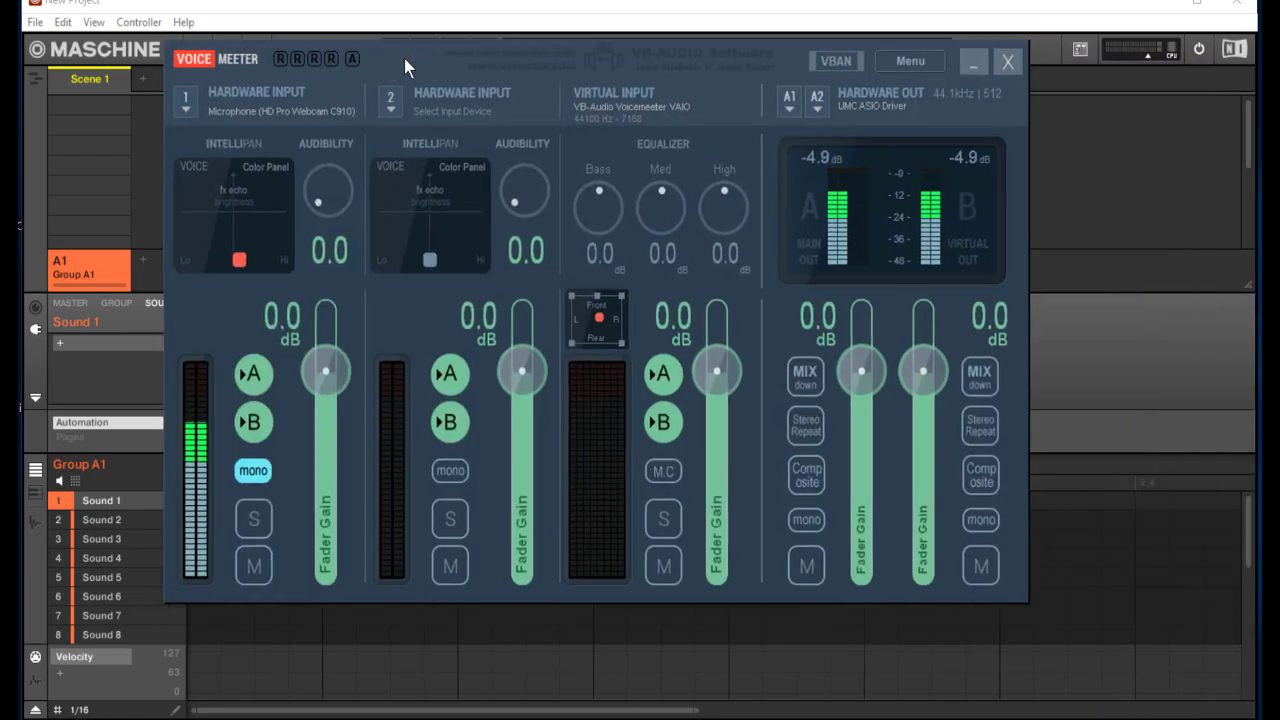
# Download VoiceMeeter from the VB-Audio website.
pyautogui.moveTo(404, 59); pyautogui.dragTo(465, 109)
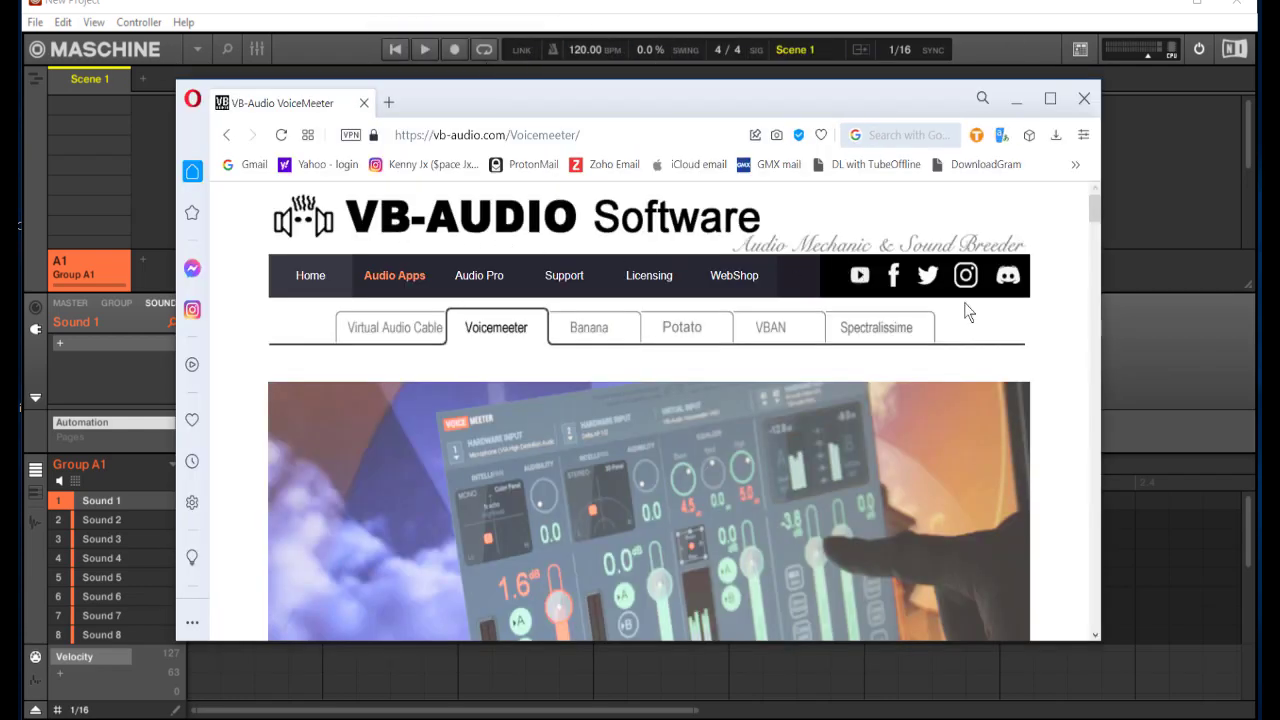
pyautogui.moveTo(1096, 208); pyautogui.dragTo(1096, 235)
pyautogui.scroll(-4, 600, 450)
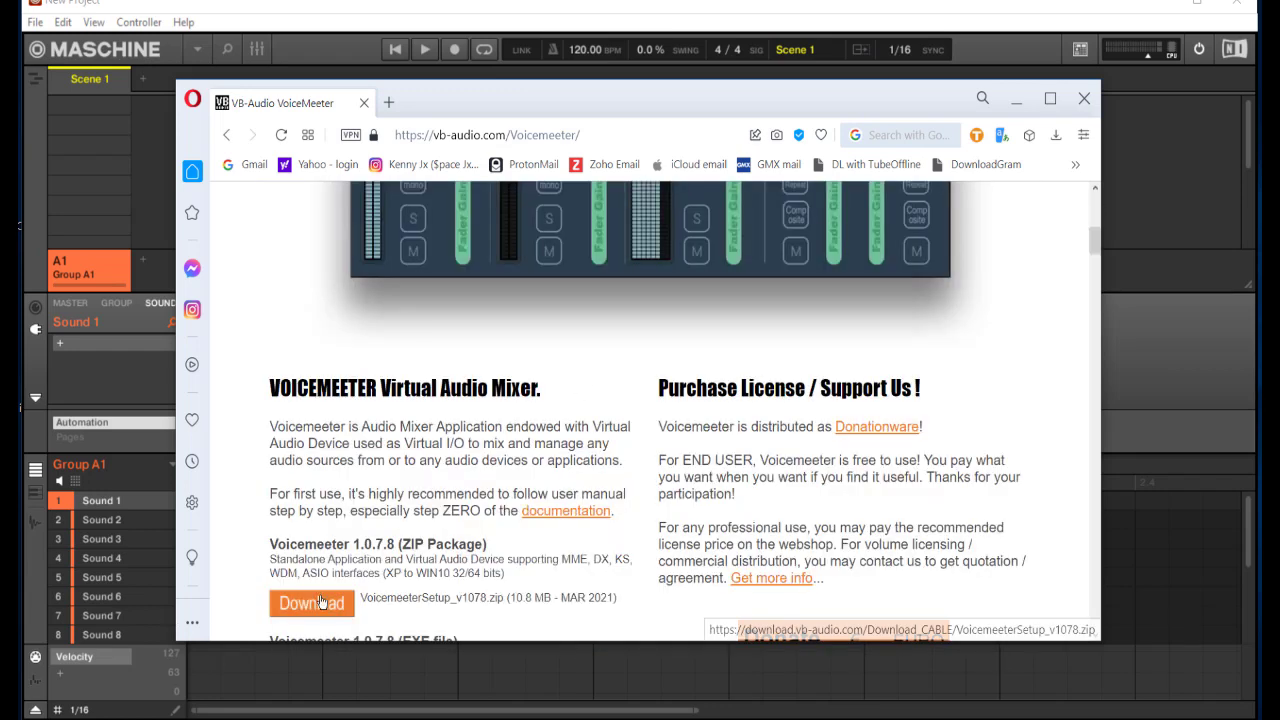
pyautogui.click(320, 602)
# Open the VoiceMeeter mixer and show the device list for the A1 hardware output.
pyautogui.click(1015, 99)
pyautogui.click(487, 712)
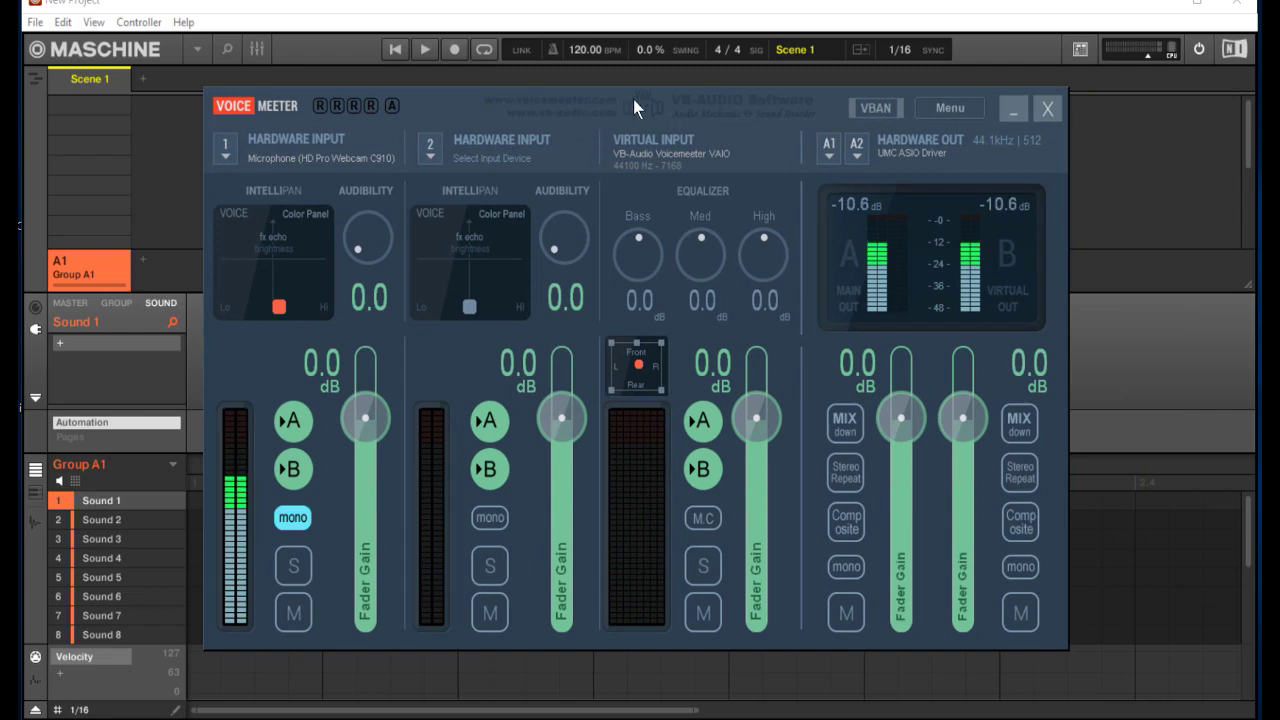
pyautogui.click(923, 153)
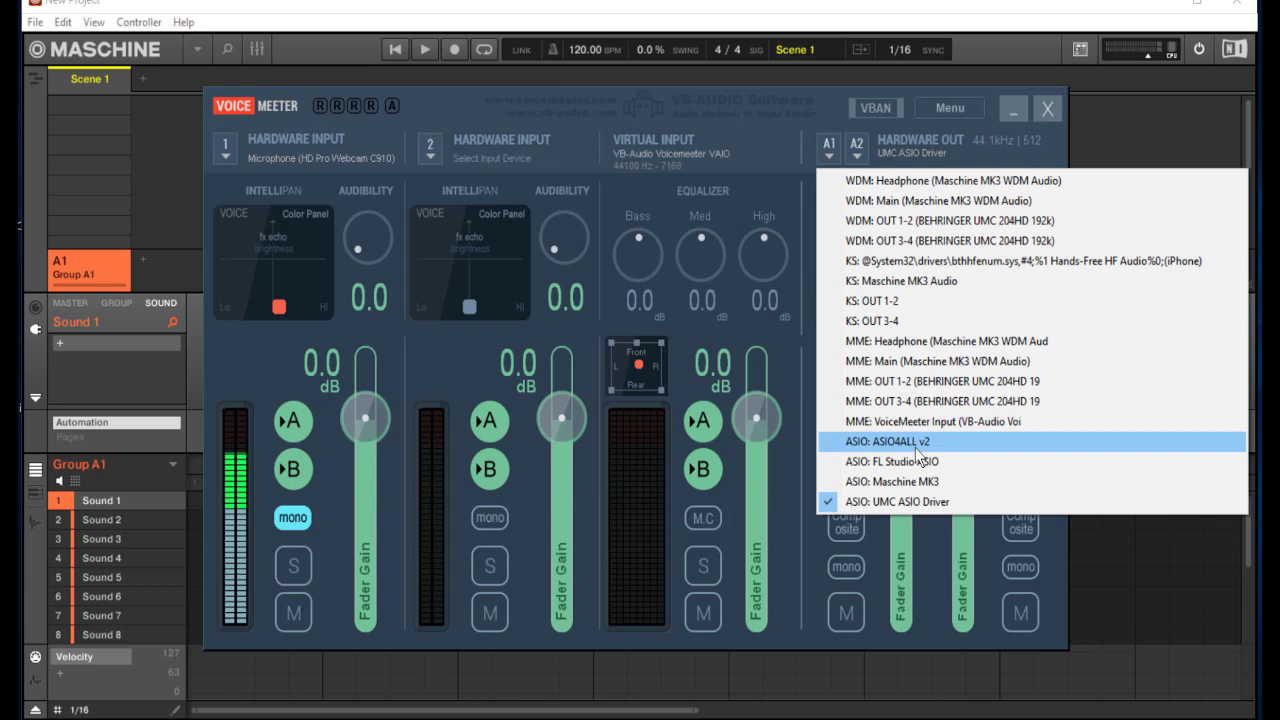
# Leave UMC ASIO Driver as the A1 output and close VoiceMeeter.
pyautogui.click(787, 166)
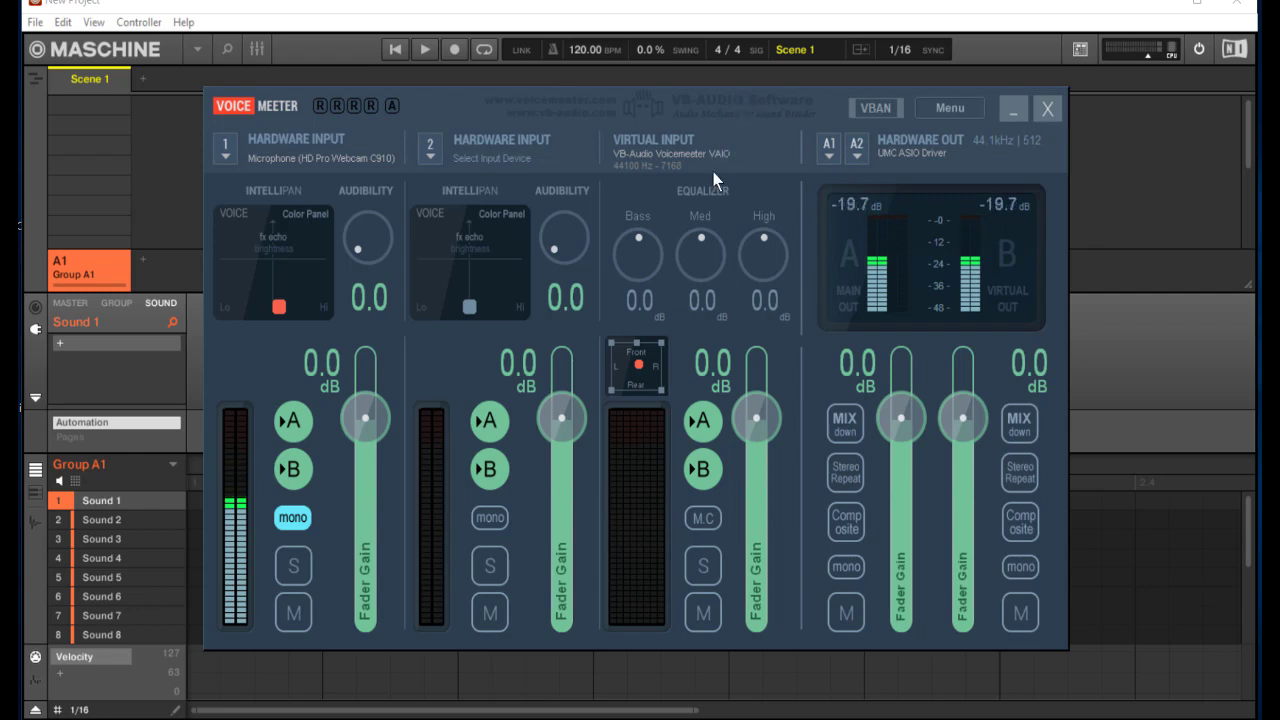
pyautogui.hotkey('alt', 'F4')
# Confirm Voicemeeter Virtual ASIO in Maschine's Audio preferences, review input/output routings, and close Preferences.
pyautogui.click(35, 22)
pyautogui.click(80, 230)
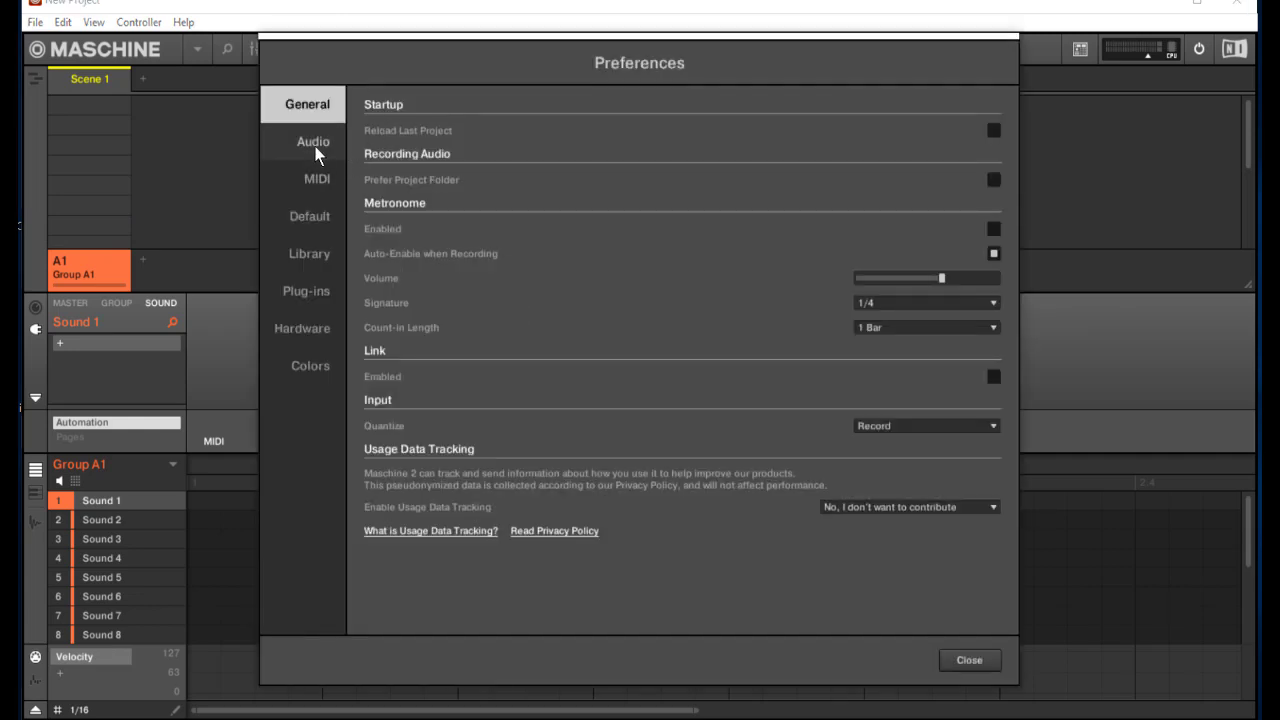
pyautogui.click(316, 150)
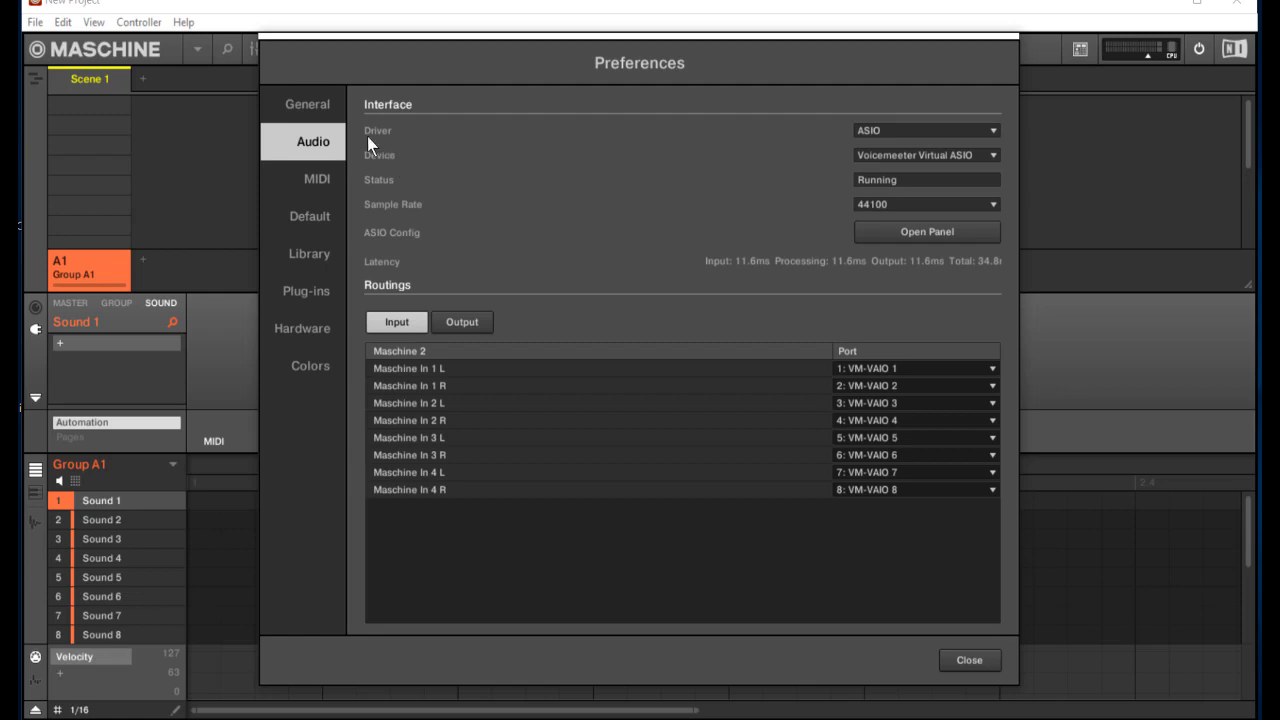
pyautogui.click(859, 156)
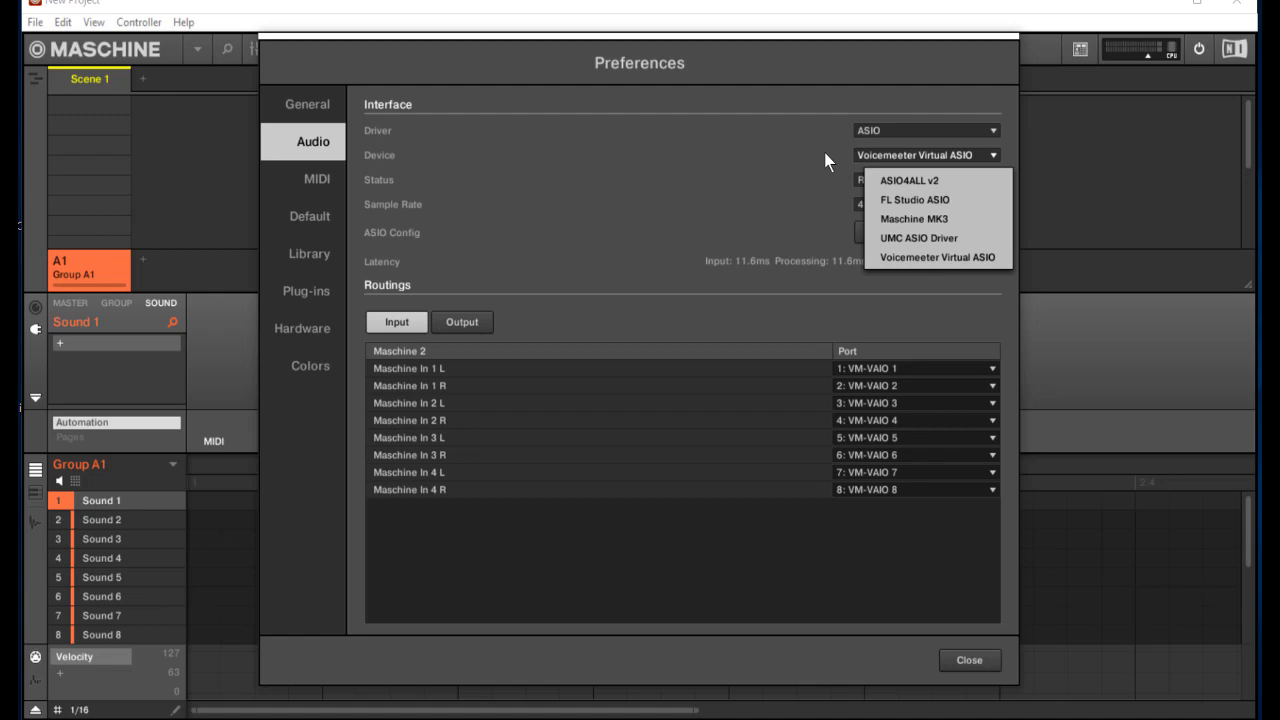
pyautogui.click(847, 153)
pyautogui.click(458, 322)
pyautogui.click(409, 322)
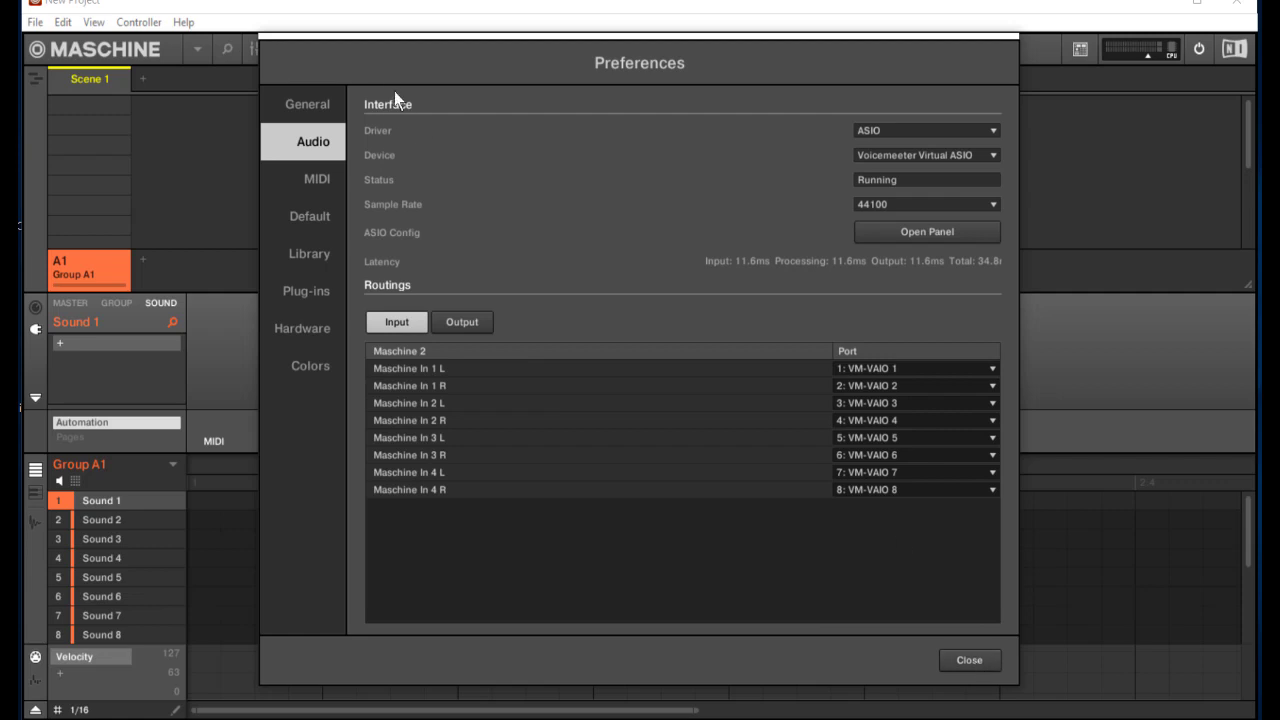
pyautogui.click(969, 660)
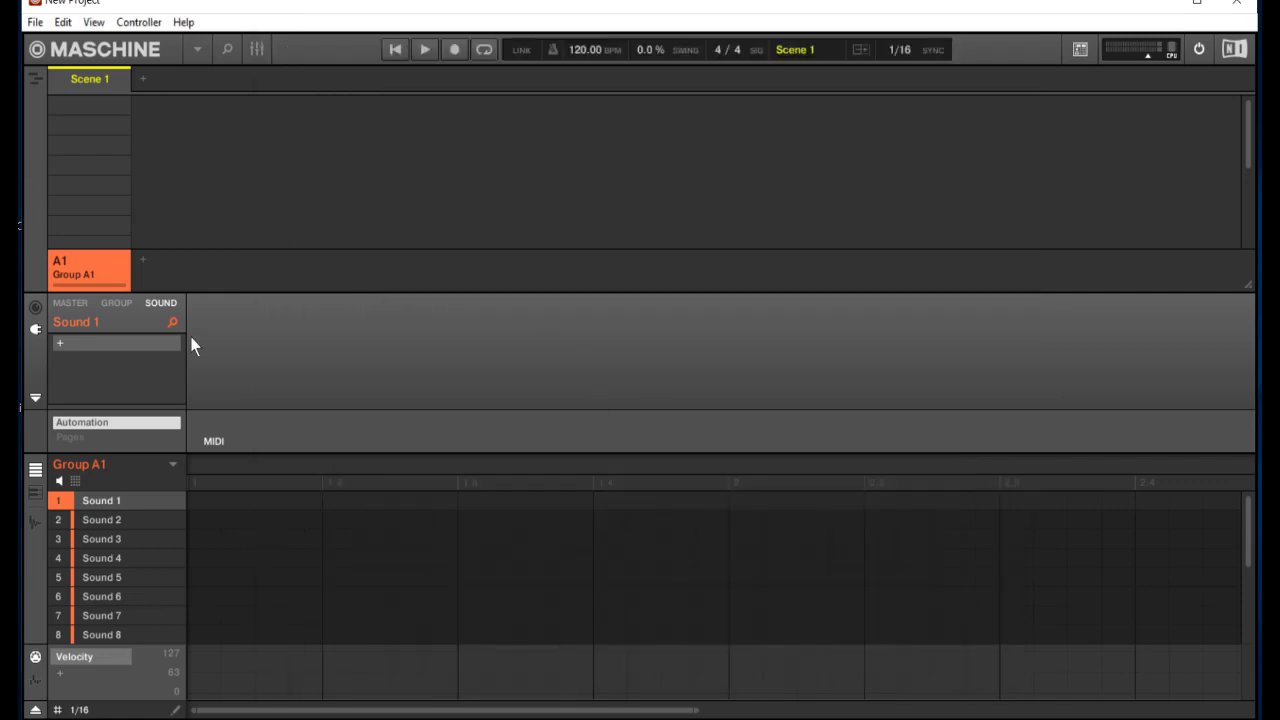
# Open Sound 1's audio recording page on In 1 L+R, glancing at VoiceMeeter before returning.
pyautogui.click(33, 523)
pyautogui.hotkey('alt', 'Tab')
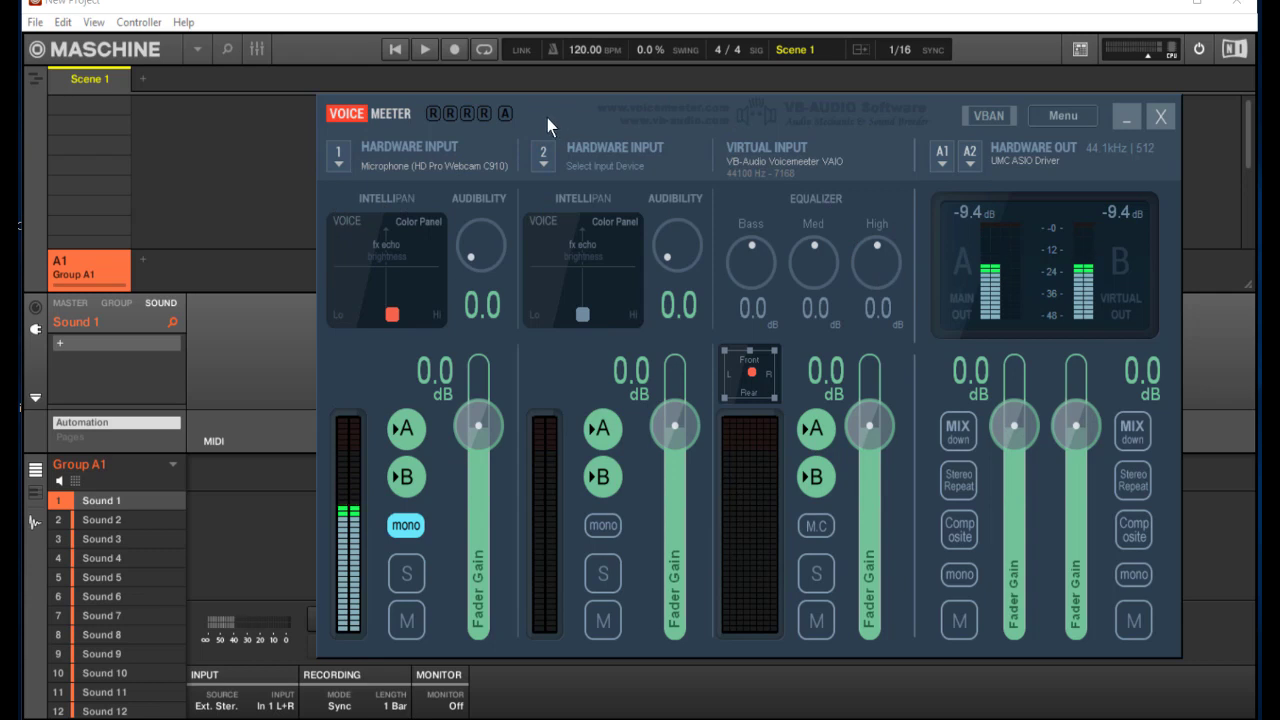
pyautogui.hotkey('alt', 'Tab')
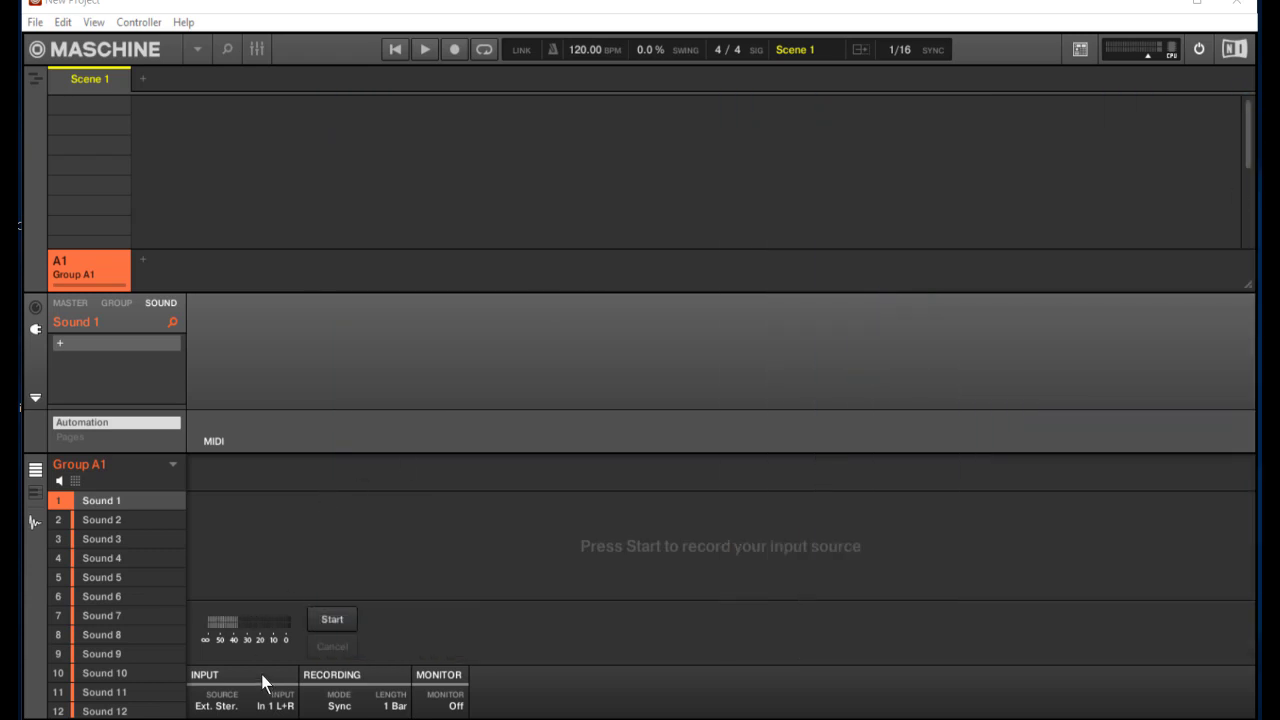
# Keep the Ext. Ster. source on In 1 L+R and change Recording Mode from Sync to Detect.
pyautogui.click(217, 705)
pyautogui.click(325, 588)
pyautogui.click(281, 706)
pyautogui.click(306, 623)
pyautogui.click(338, 706)
pyautogui.click(352, 634)
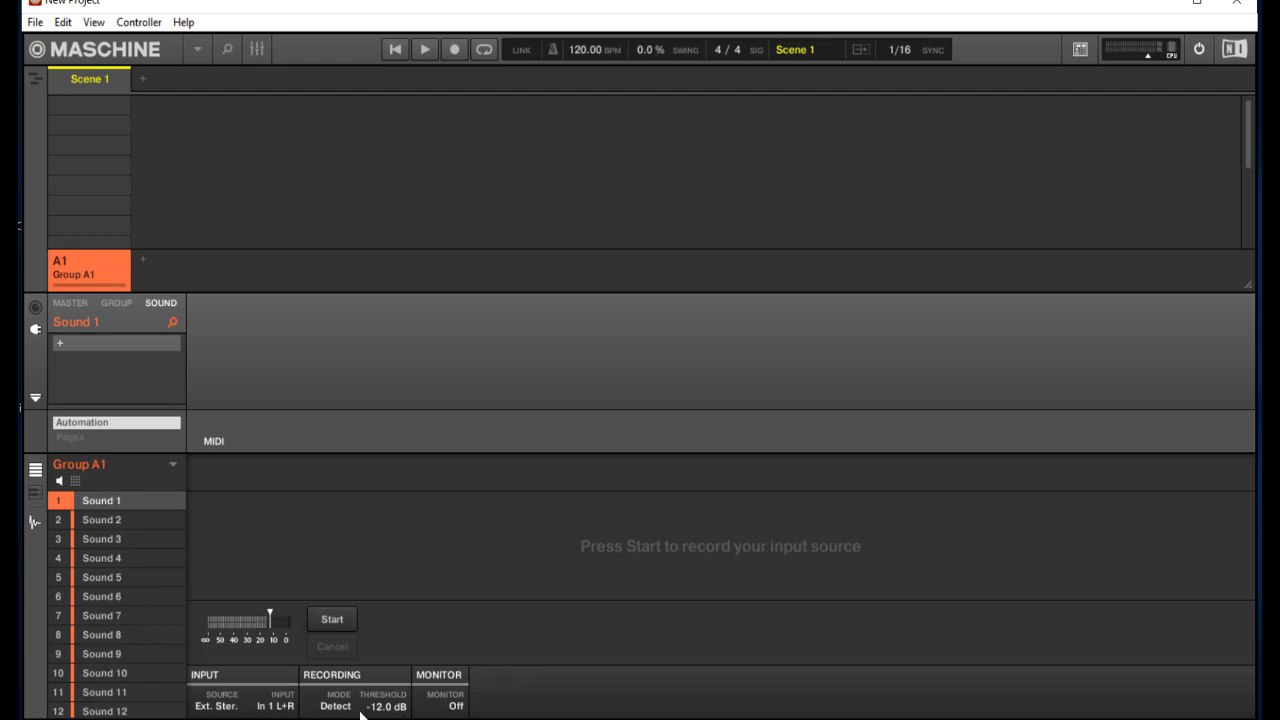
# Move the YouTube browser window off Maschine and arm the sampler with Start.
pyautogui.moveTo(395, 716)
pyautogui.moveTo(240, 716)
pyautogui.moveTo(283, 716)
pyautogui.hotkey('alt', 'Tab')
pyautogui.moveTo(702, 61); pyautogui.dragTo(734, 47)
pyautogui.moveTo(600, 58); pyautogui.dragTo(1279, 105)
pyautogui.click(333, 620)
# Play the '100 Proof (Aged in Soul)-Ghetto Girl' YouTube video and move the browser aside.
pyautogui.hotkey('alt', 'Tab')
pyautogui.click(416, 566)
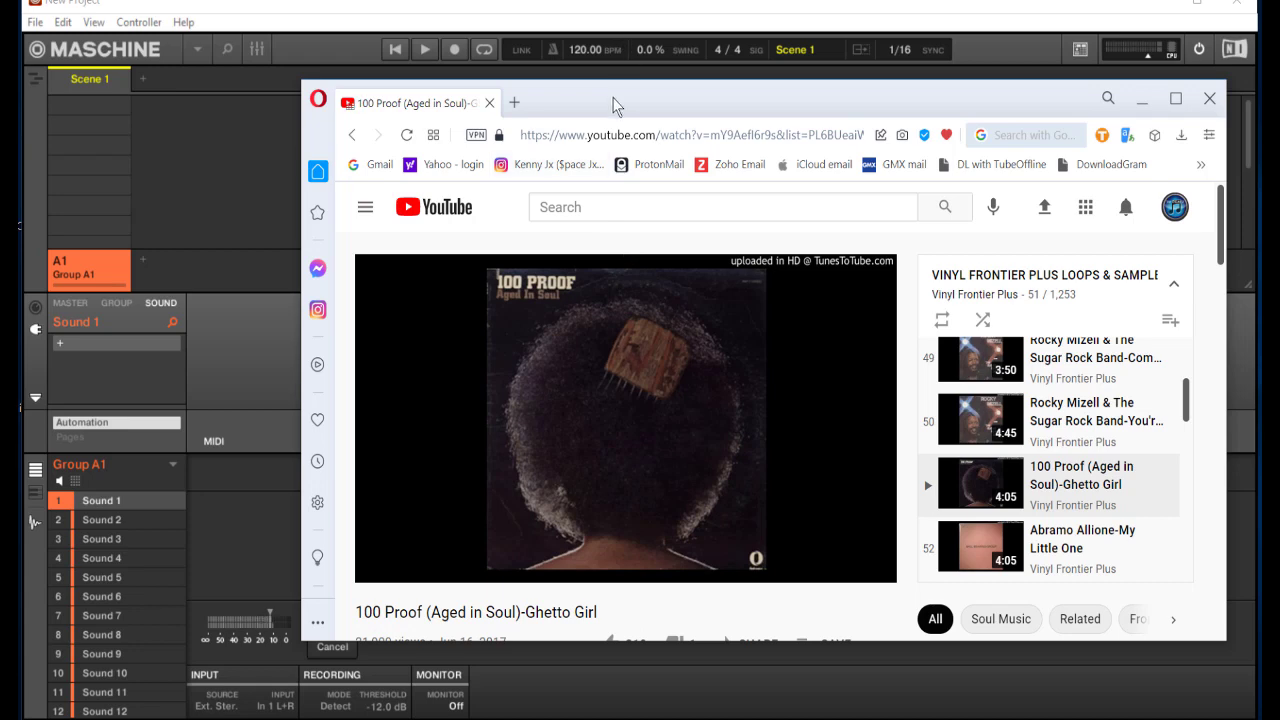
pyautogui.moveTo(678, 104); pyautogui.dragTo(1279, 163)
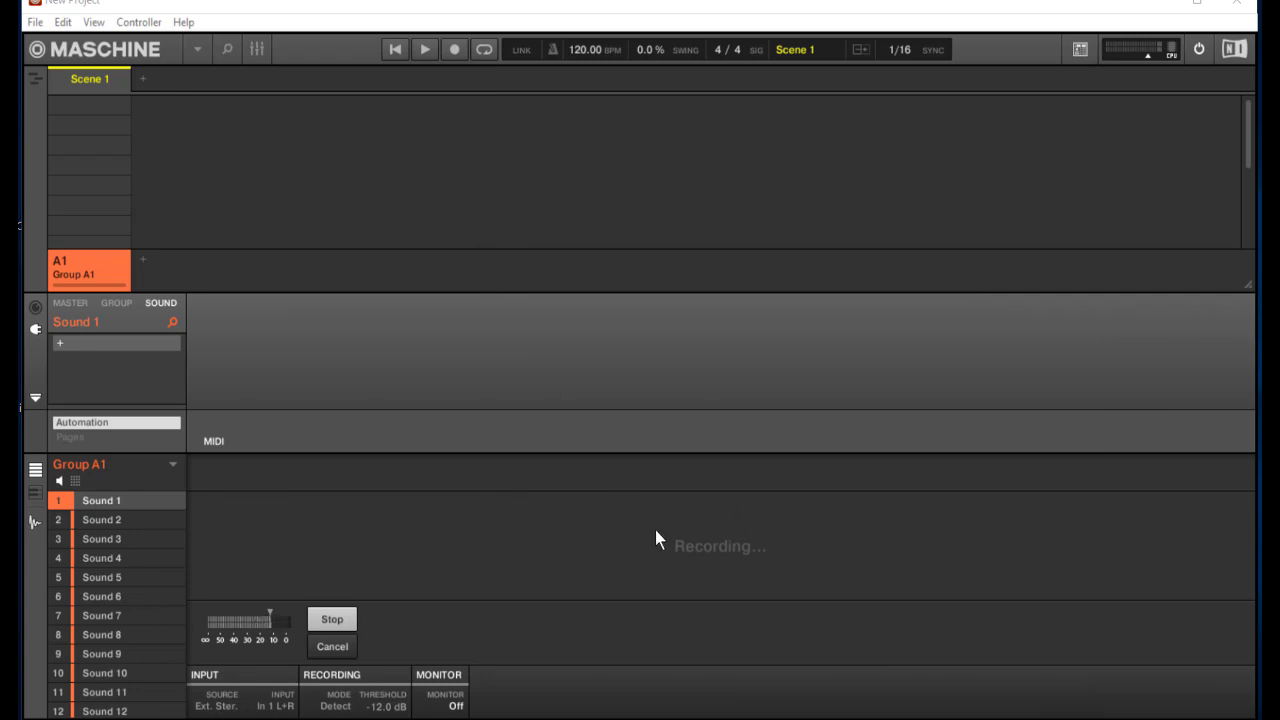
# Stop recording so the 16.50 s sample loads into Sound 1's Sampler.
pyautogui.click(332, 621)
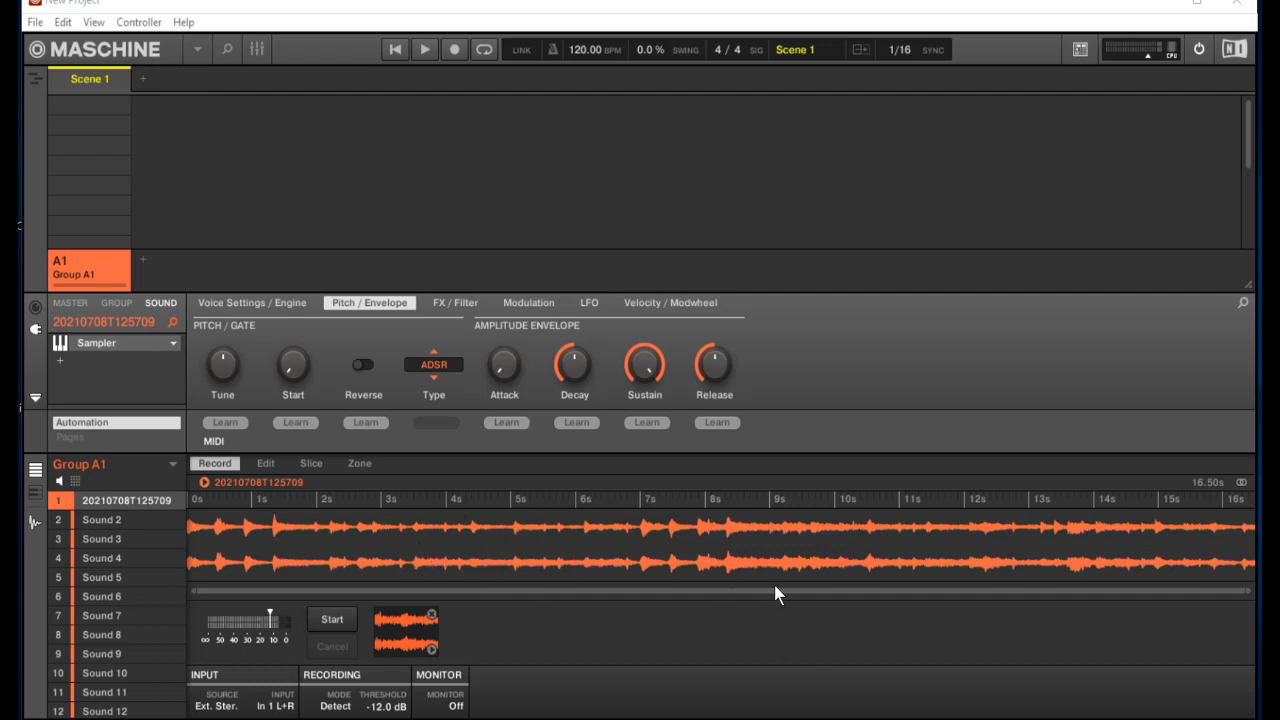
# Preview the recorded sample, then look through the Edit, Slice and Zone tabs, ending on Edit.
pyautogui.click(431, 650)
pyautogui.click(432, 651)
pyautogui.click(265, 465)
pyautogui.click(312, 465)
pyautogui.click(359, 463)
pyautogui.click(312, 463)
pyautogui.click(256, 465)
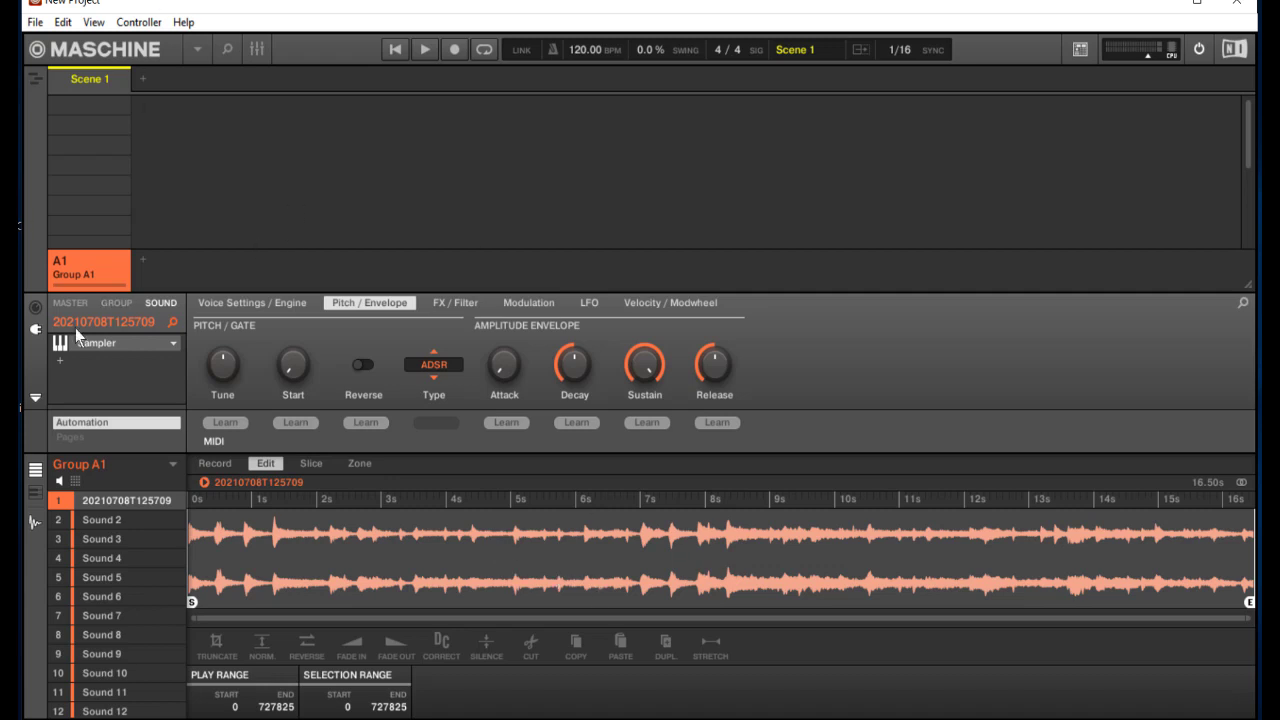
pyautogui.click(487, 716)
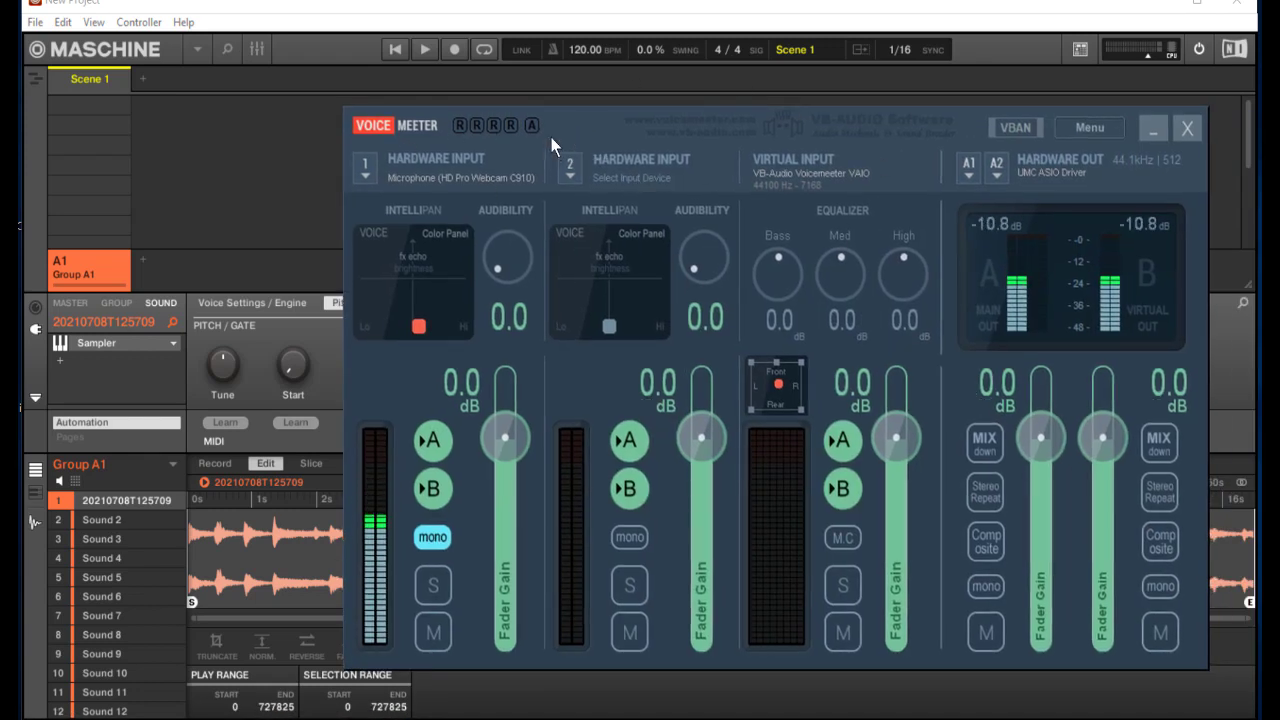
pyautogui.moveTo(241, 715)
pyautogui.click(405, 650)
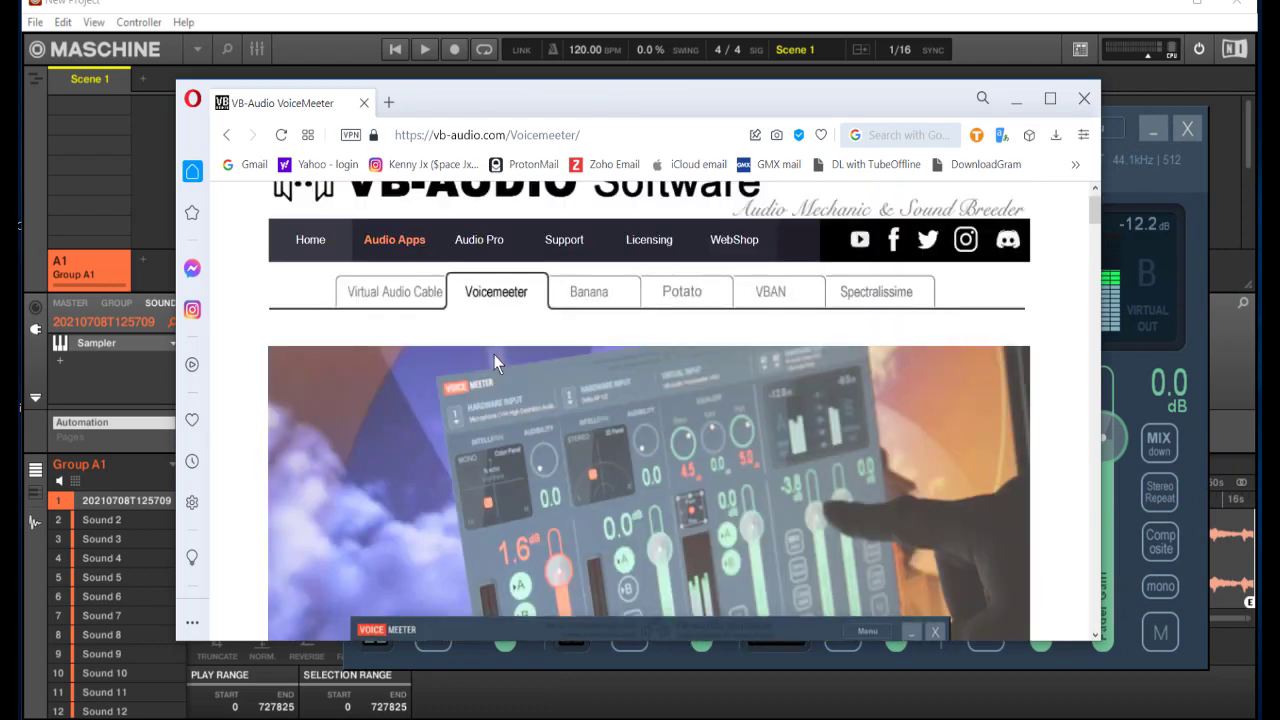
pyautogui.scroll(1, 492, 362)
pyautogui.scroll(-3, 500, 362)
pyautogui.click(1017, 108)
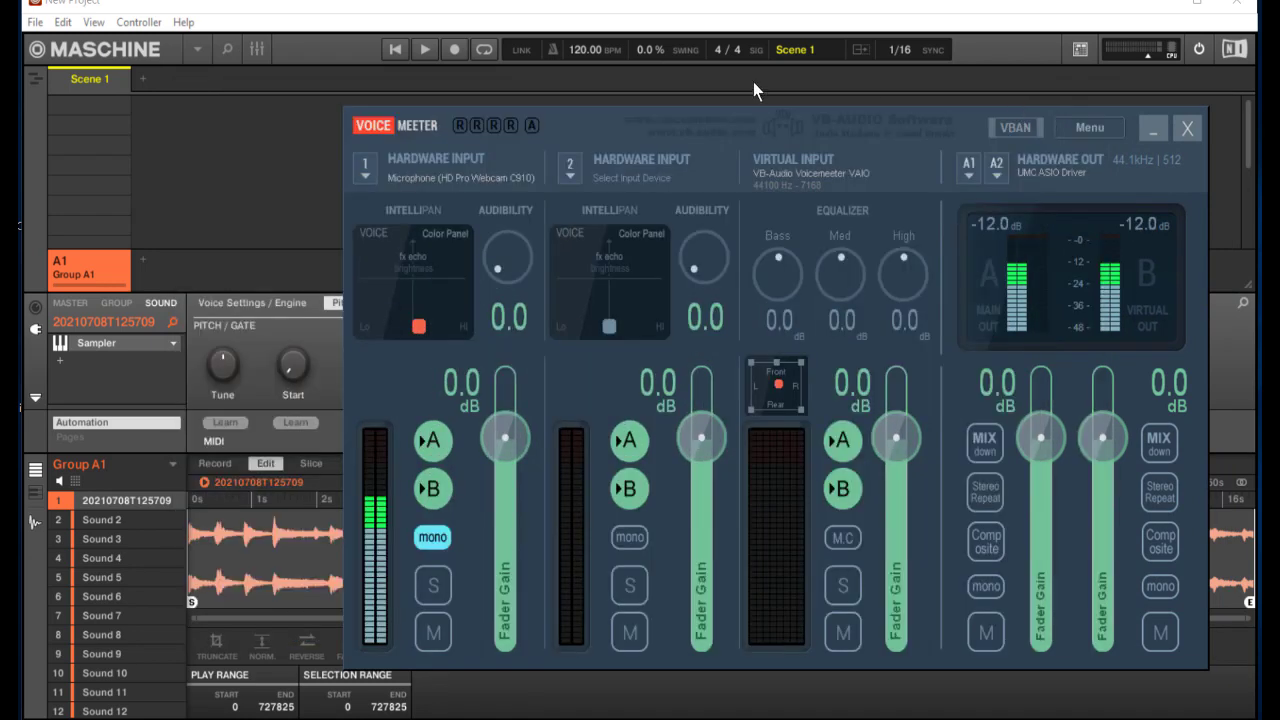
pyautogui.click(1150, 128)
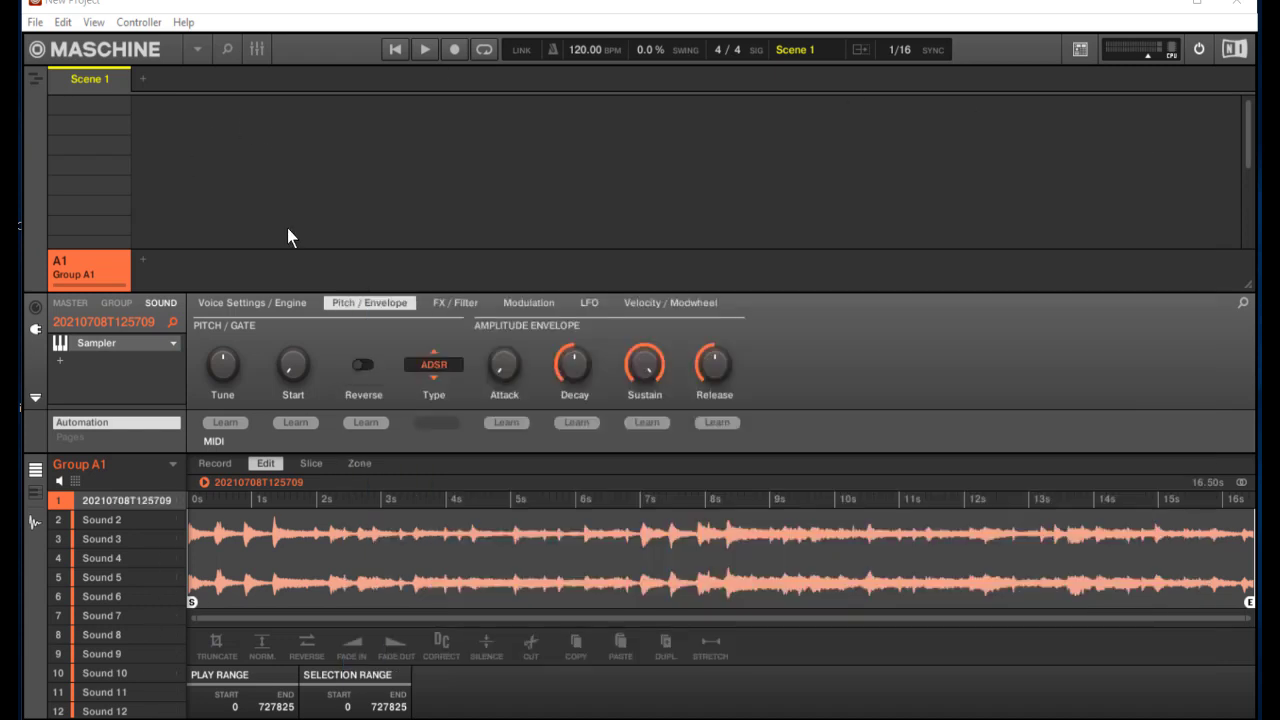